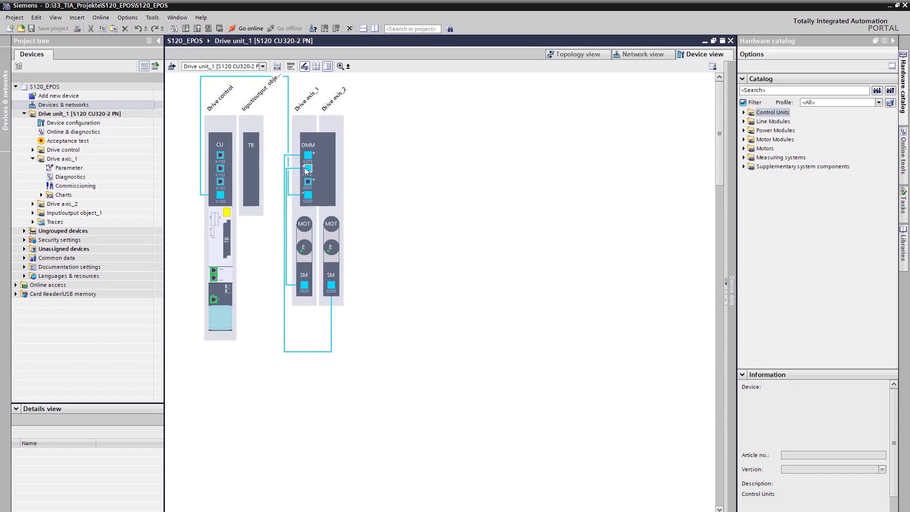
Open the parameter settings of Drive axis_1.
left_click(305, 125)
left_click(57, 169)
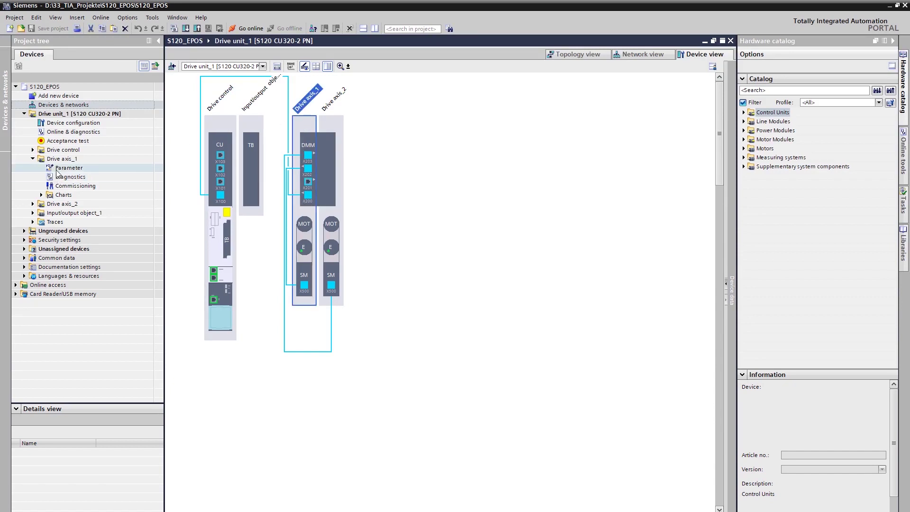
double_click(58, 169)
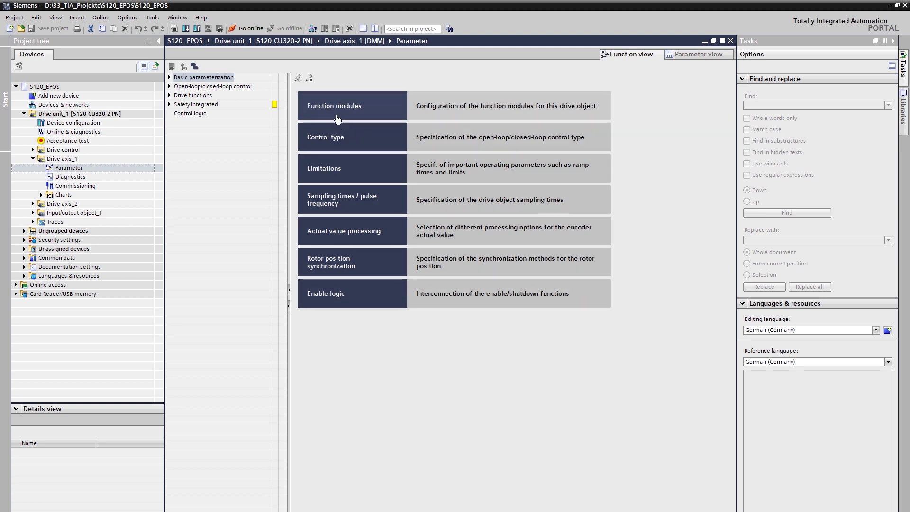
Enable the Basic positioner function module with position control, then show the Mechanical system parameters.
left_click(335, 108)
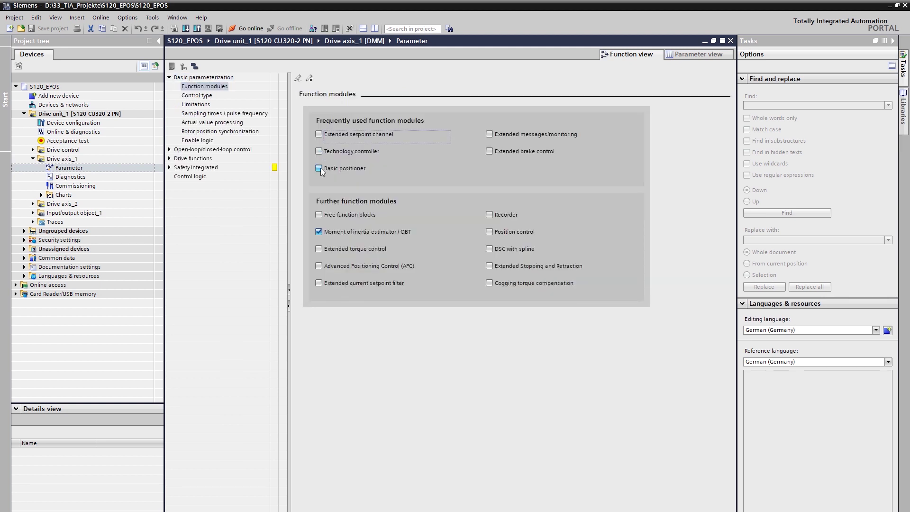
left_click(337, 168)
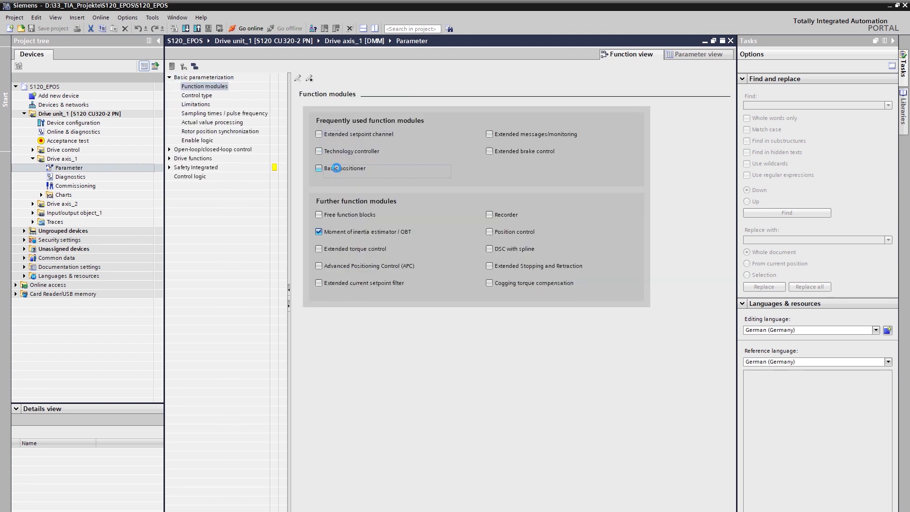
left_click(500, 235)
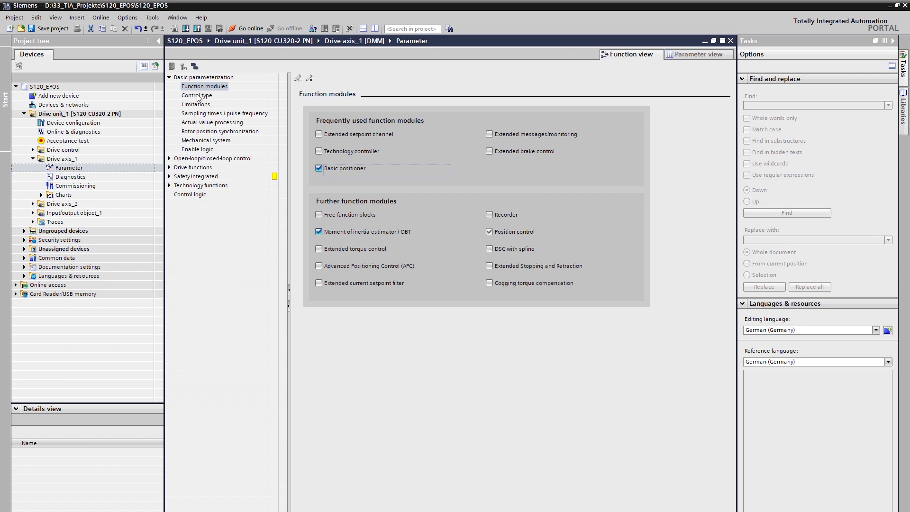
left_click(193, 141)
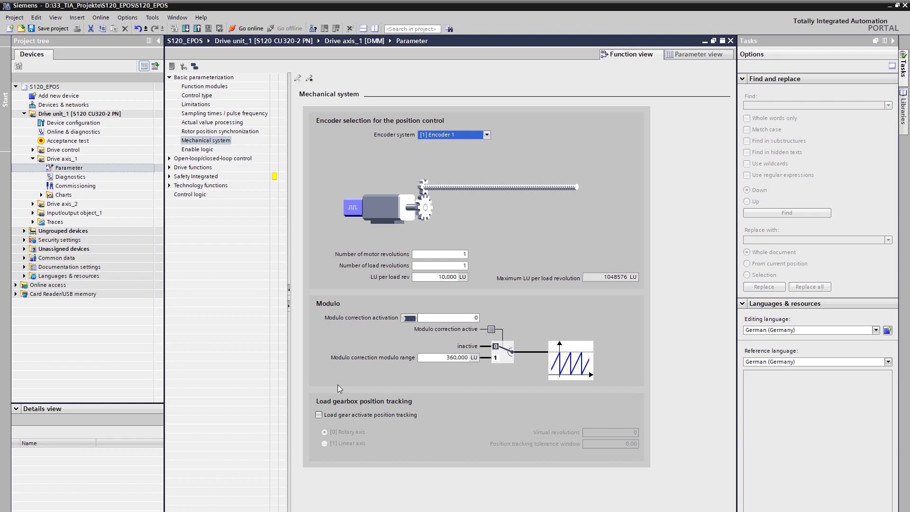
left_click(453, 136)
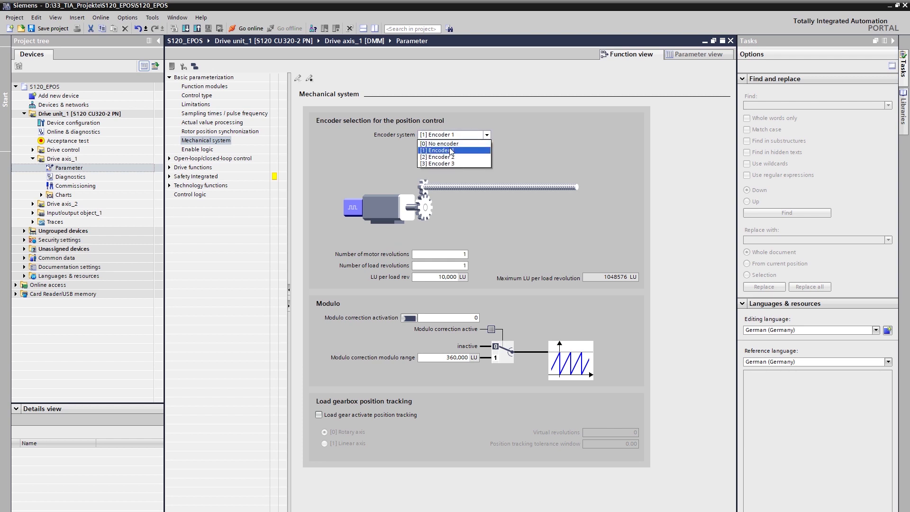
left_click(452, 157)
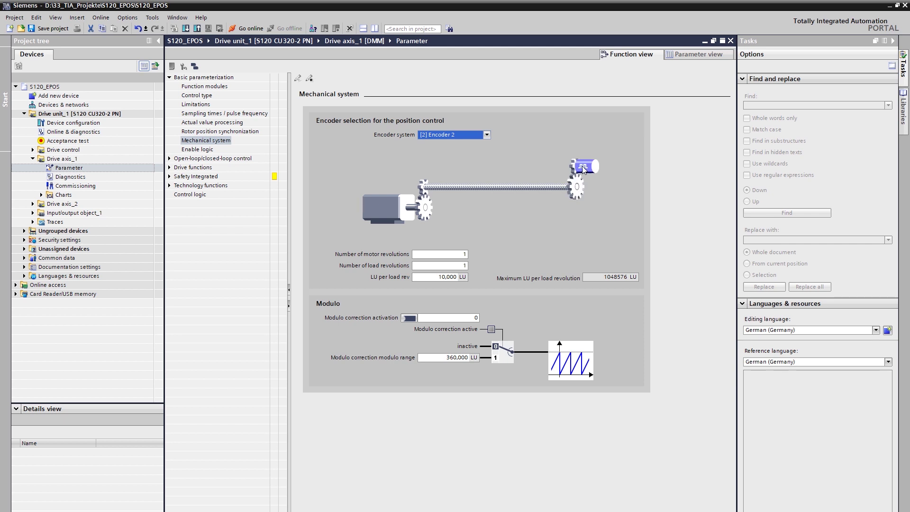
left_click(463, 136)
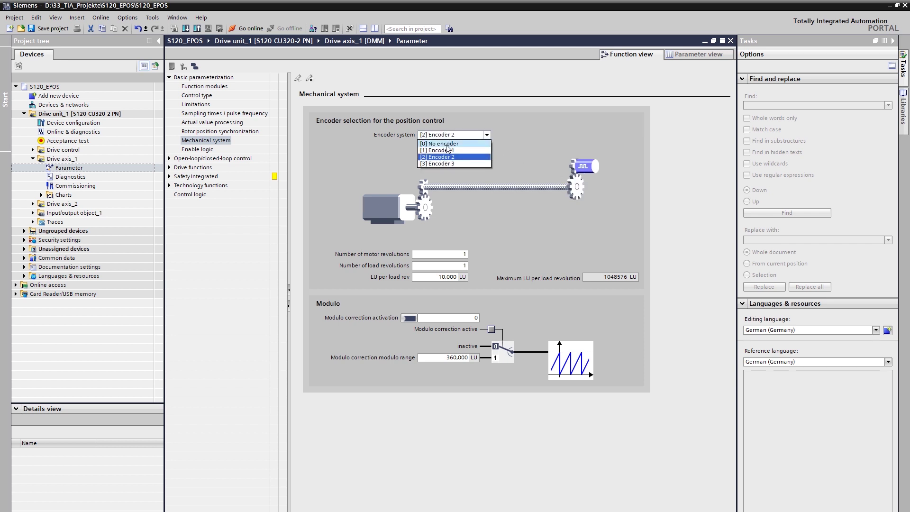
left_click(446, 151)
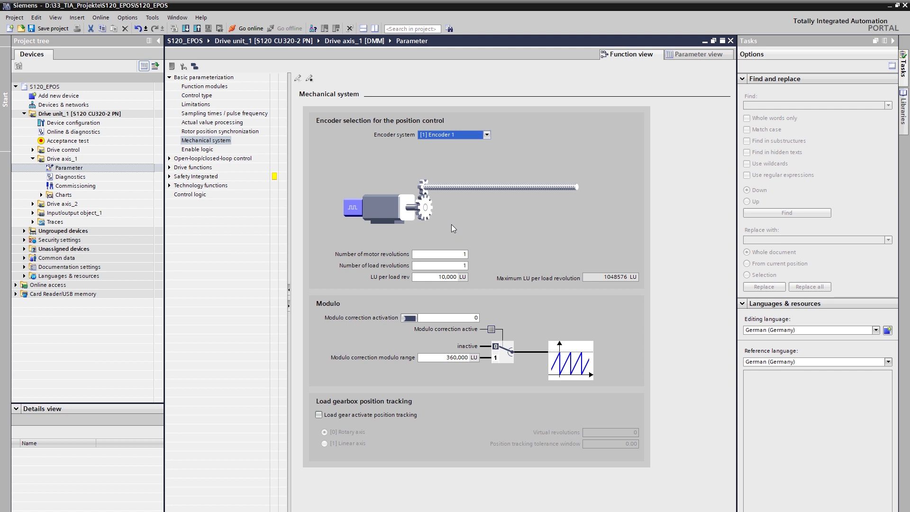
Enter 2 motor revolutions per load revolution, raising the maximum to 20,000 LU per load revolution.
key("Tab")
type("2")
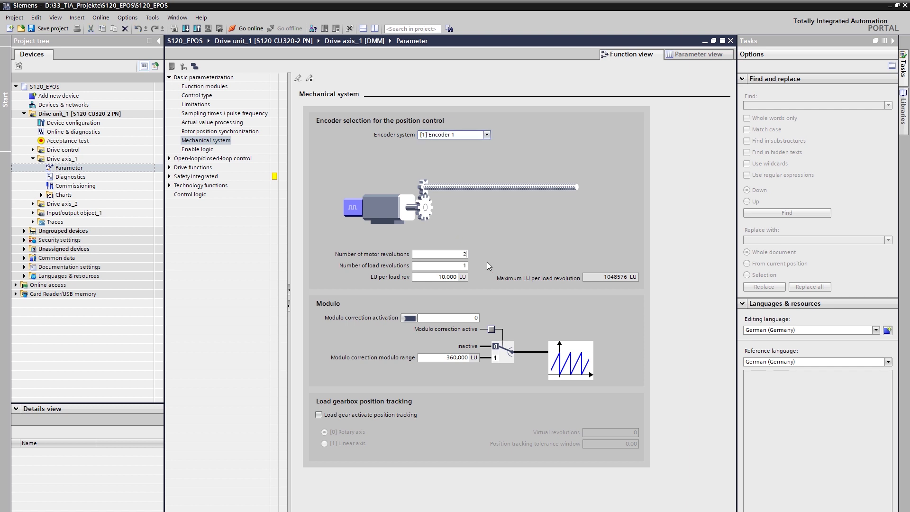
key("Return")
Select the existing 10,000 LU per load revolution value so it can be replaced.
left_click(434, 277)
double_click(435, 278)
left_click(476, 318)
Expand Technology functions and go to the Basic positioner's Limitation page for Drive axis_1.
left_click(393, 303)
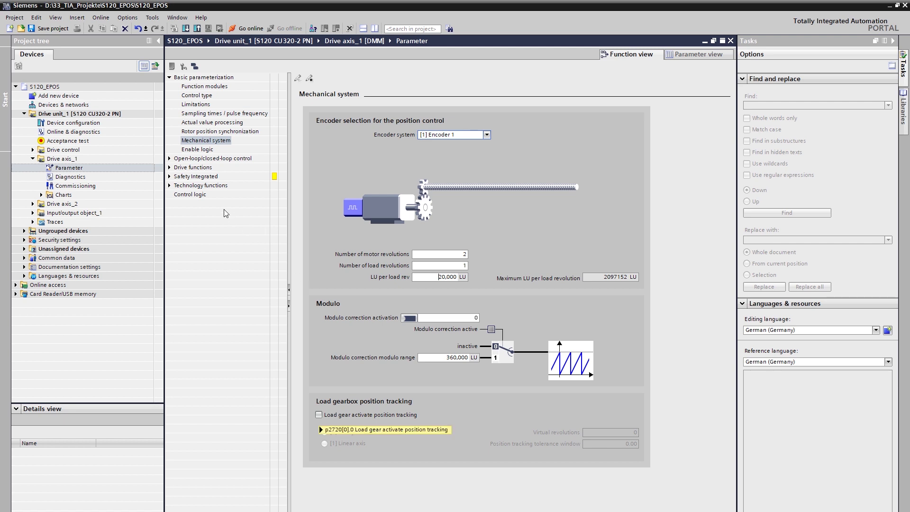
left_click(181, 188)
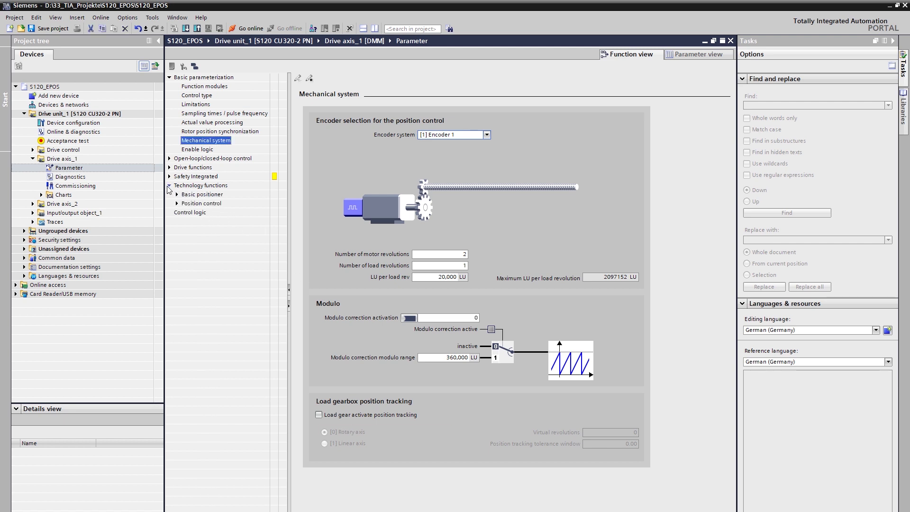
left_click(197, 197)
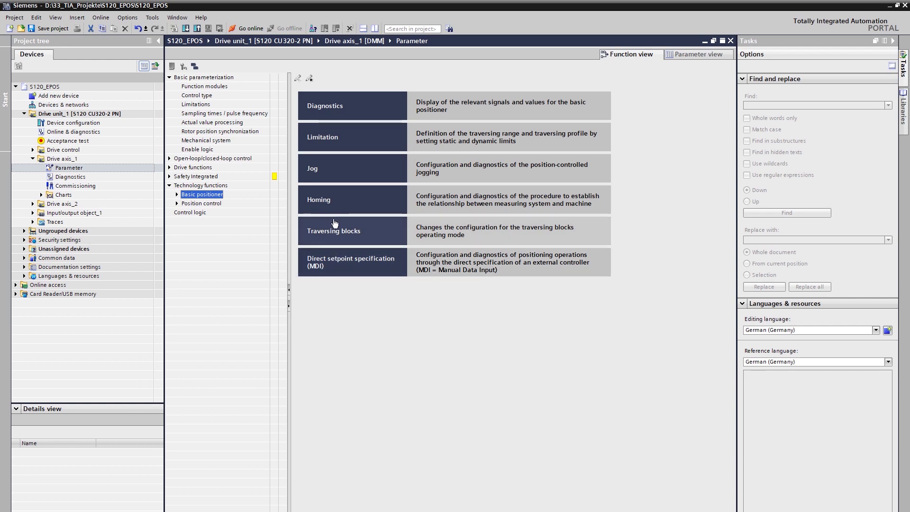
left_click(335, 147)
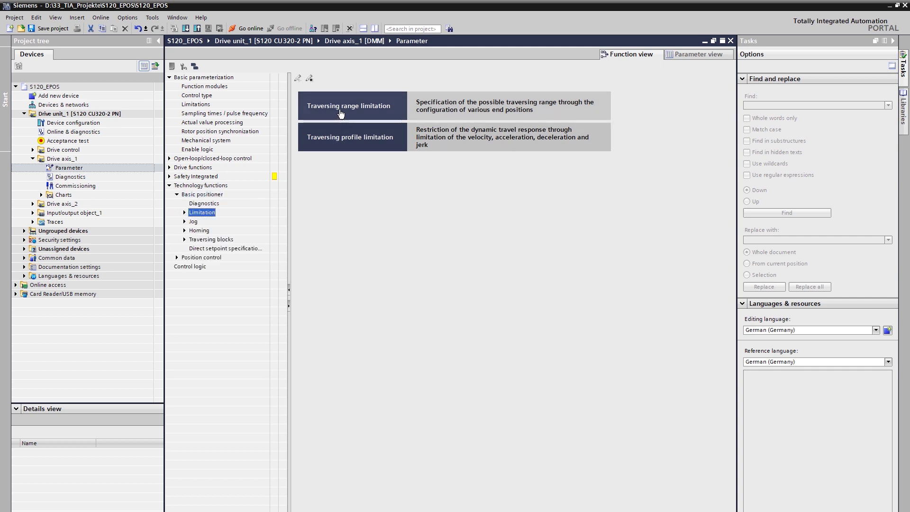
Show the Traversing range limitation page with software limits at ±2,147,482,647 LU.
left_click(340, 112)
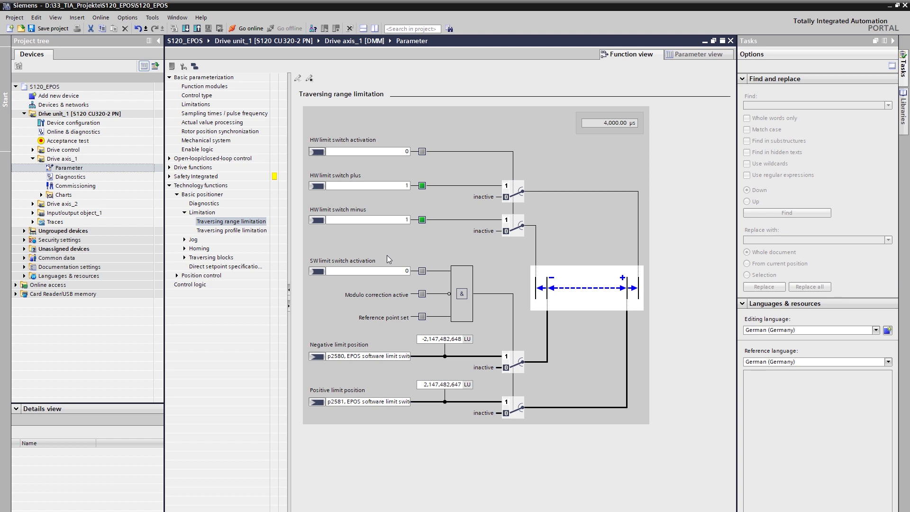
Set the p2582 software limit switch activation source to 1.
left_click(317, 271)
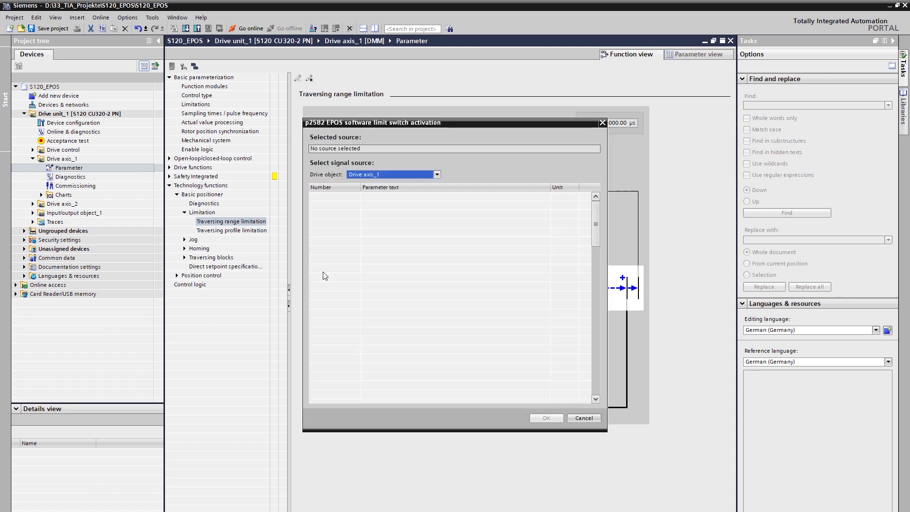
left_click(545, 418)
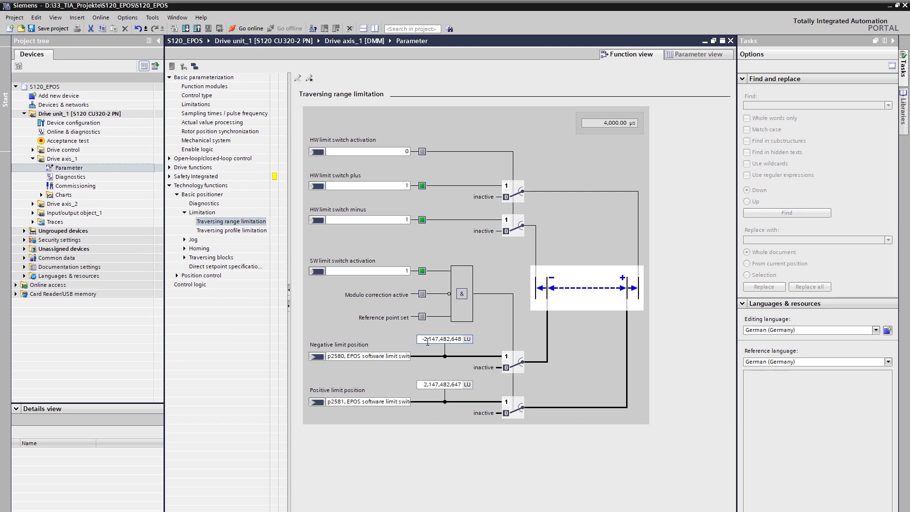
Enter -10000 as Negative limit position and 1010000 as Positive limit position.
left_click_drag(424, 340, 464, 339)
type("10000")
key("Return")
double_click(445, 385)
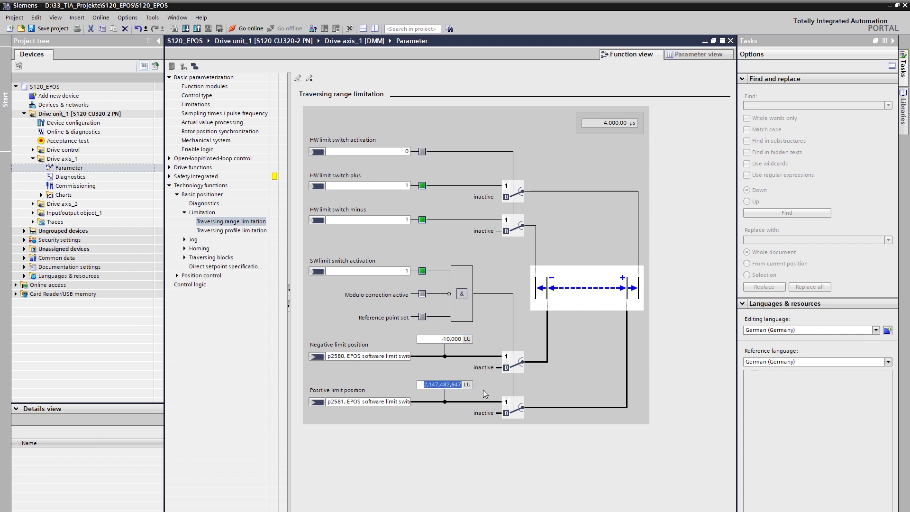
type("1010000")
key("Return")
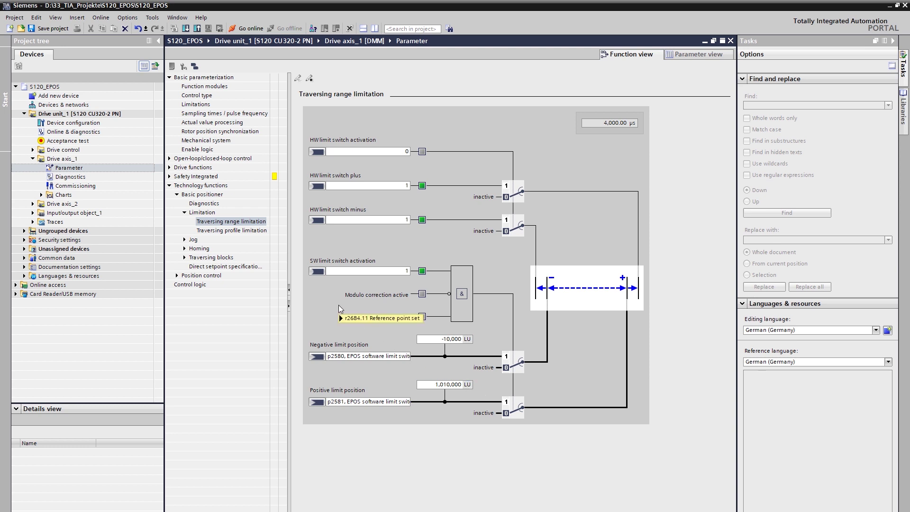
Switch to Traversing profile limitation under Basic positioner > Limitation.
left_click(232, 231)
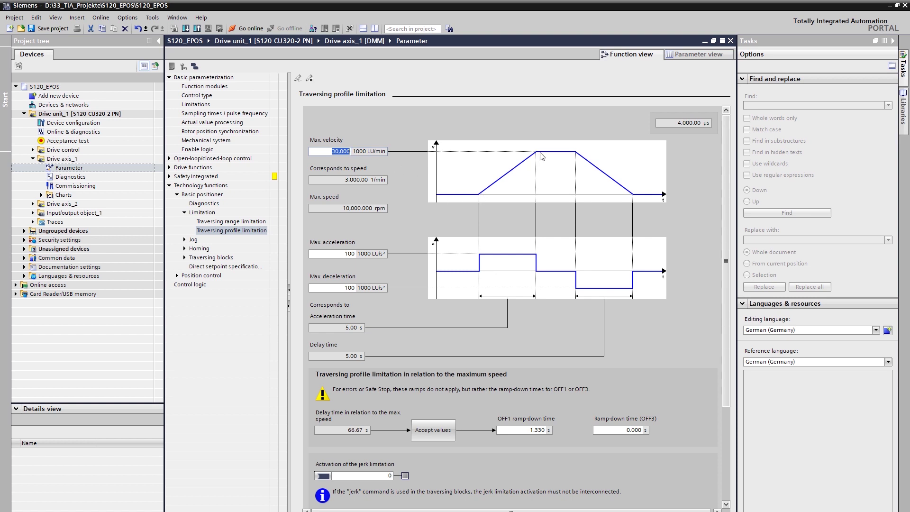
Enter max. velocity 12000 and max. acceleration and deceleration 400 each, yielding 0.50 s ramps.
left_click(366, 155)
type("12000")
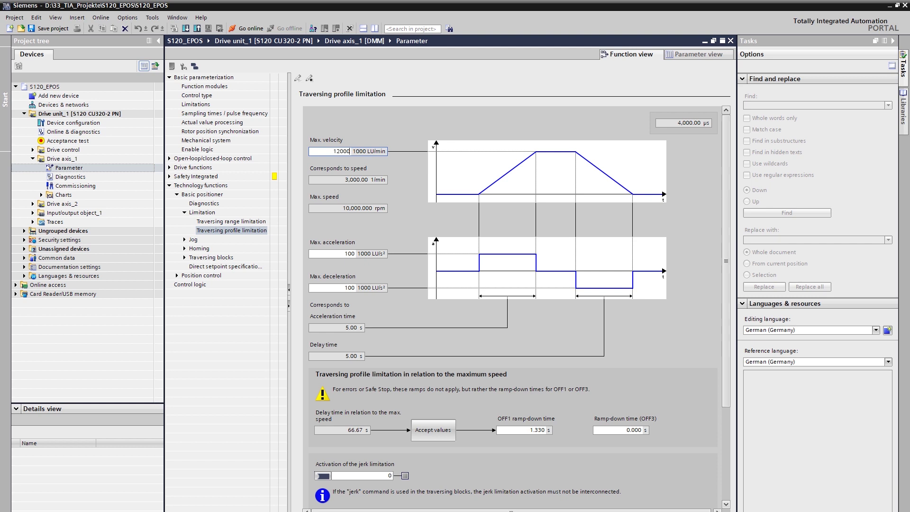
key("Tab")
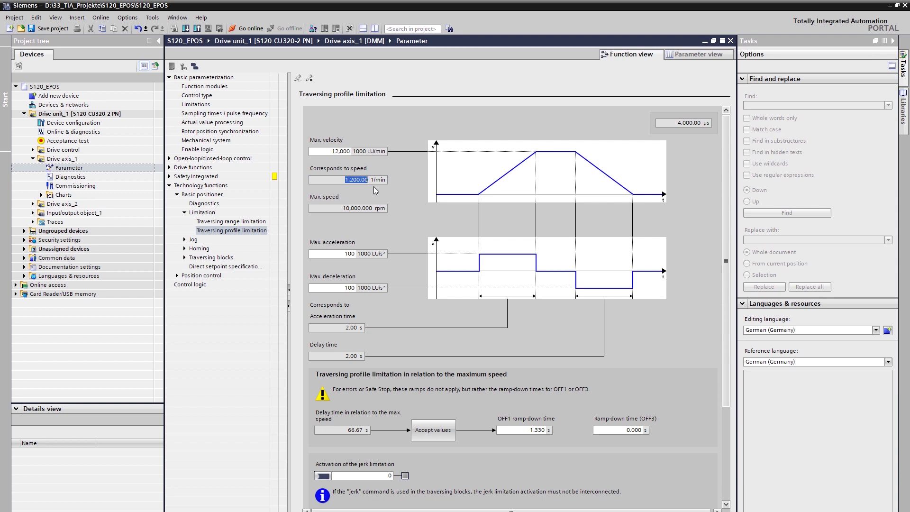
double_click(350, 254)
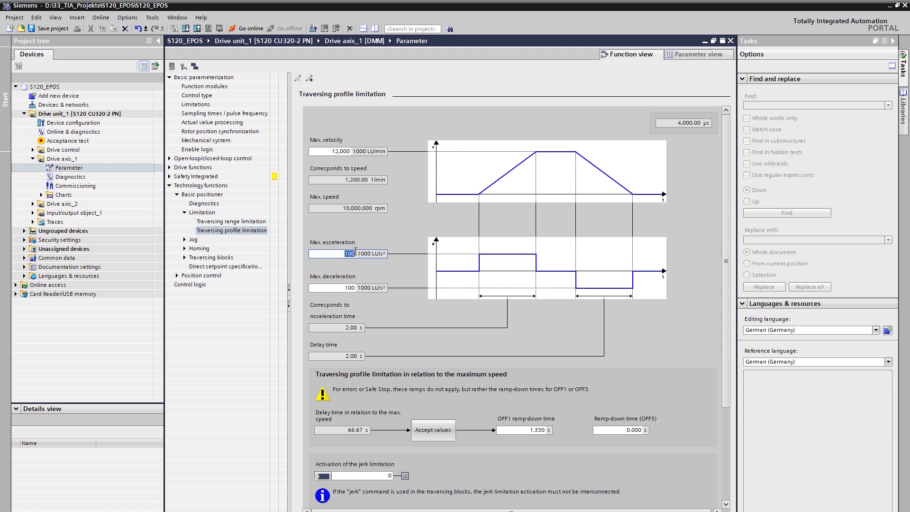
type("400")
double_click(349, 288)
type("40")
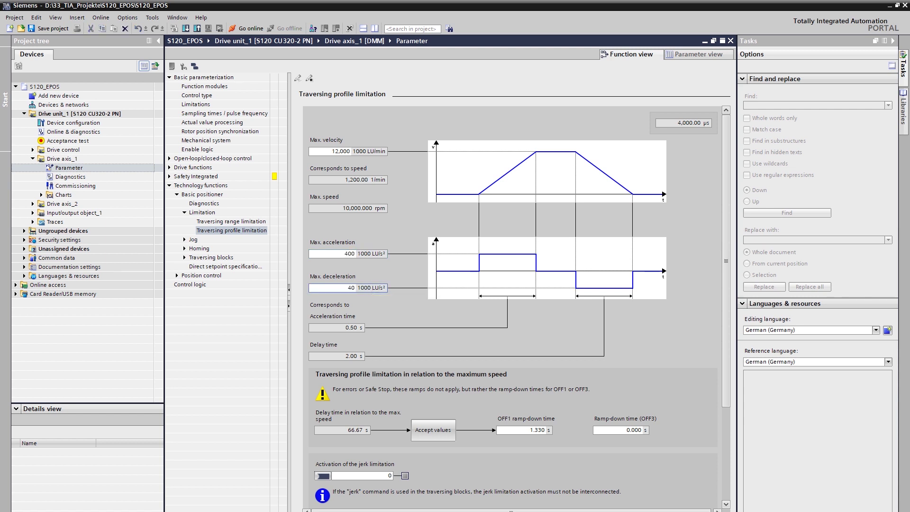
type("0")
key("Return")
left_click_drag(344, 328, 369, 331)
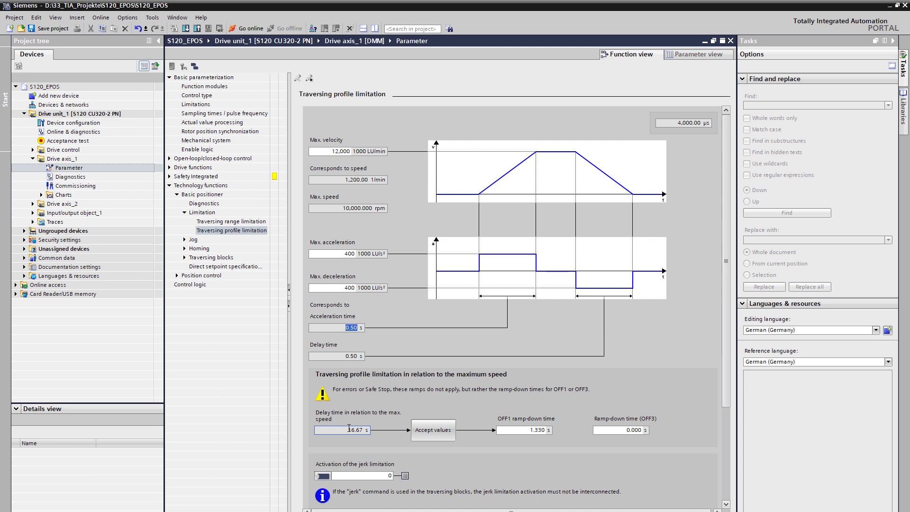
Accept the 16.67 s max-speed delay time as the 16.670 s OFF1 ramp-down time.
left_click(432, 430)
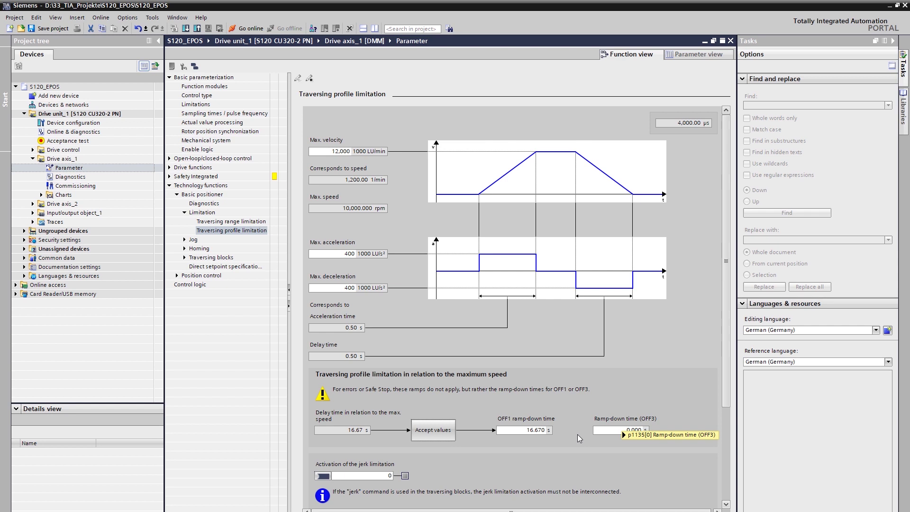
scroll(577, 434, "down", 5)
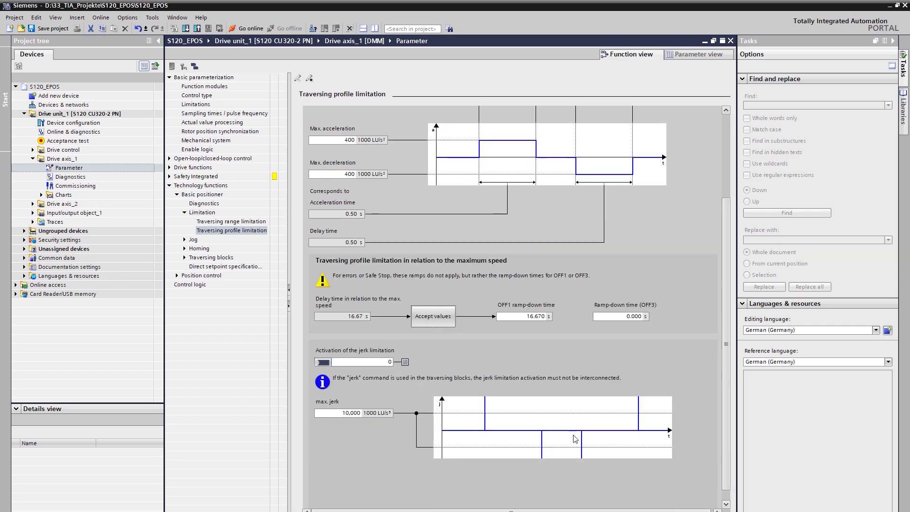